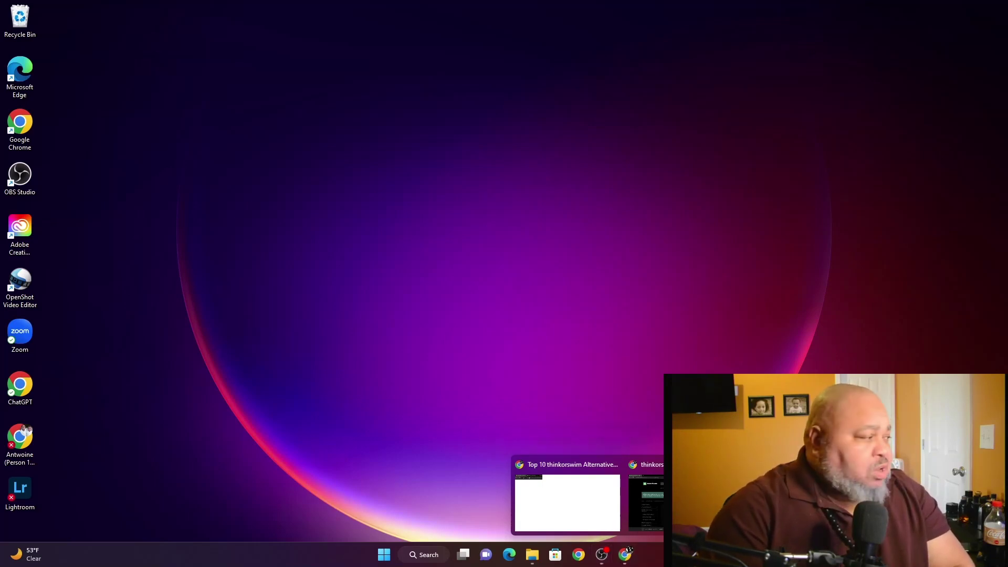
Go to the thinkorswim desktop product page in Chrome and download the installer.
left_click(646, 496)
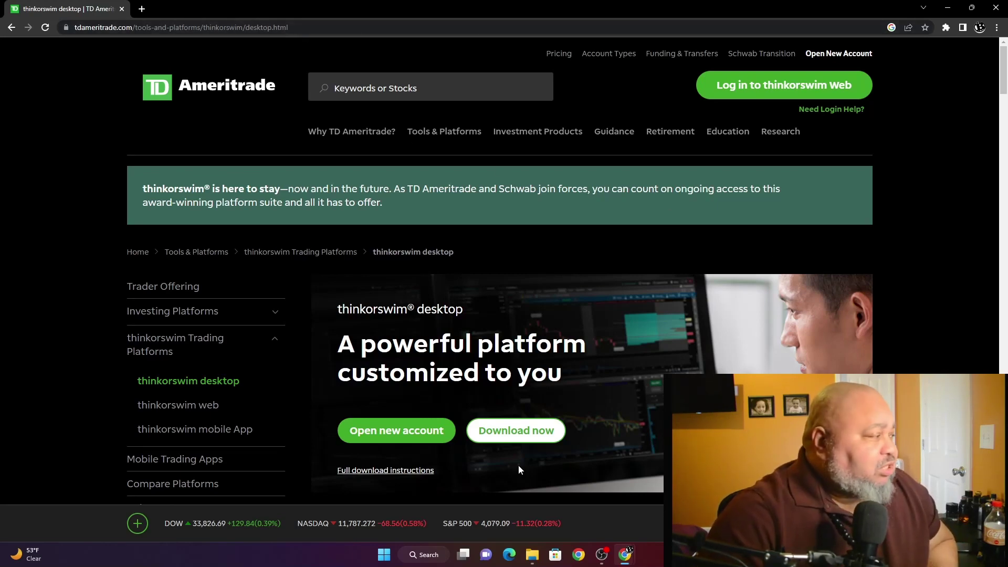
left_click(555, 427)
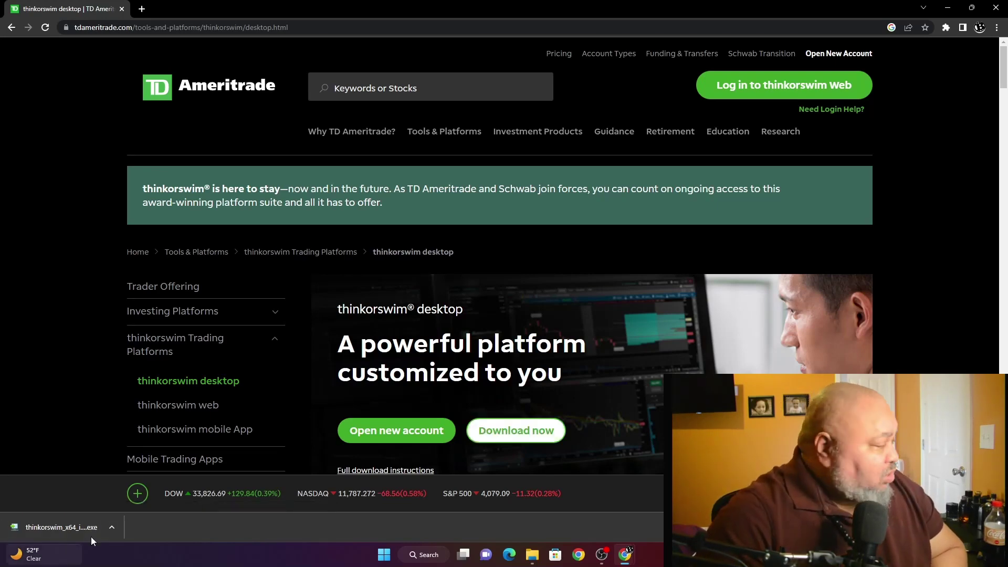
Run the downloaded installer, confirm English as the language, and pass the welcome page.
left_click(111, 527)
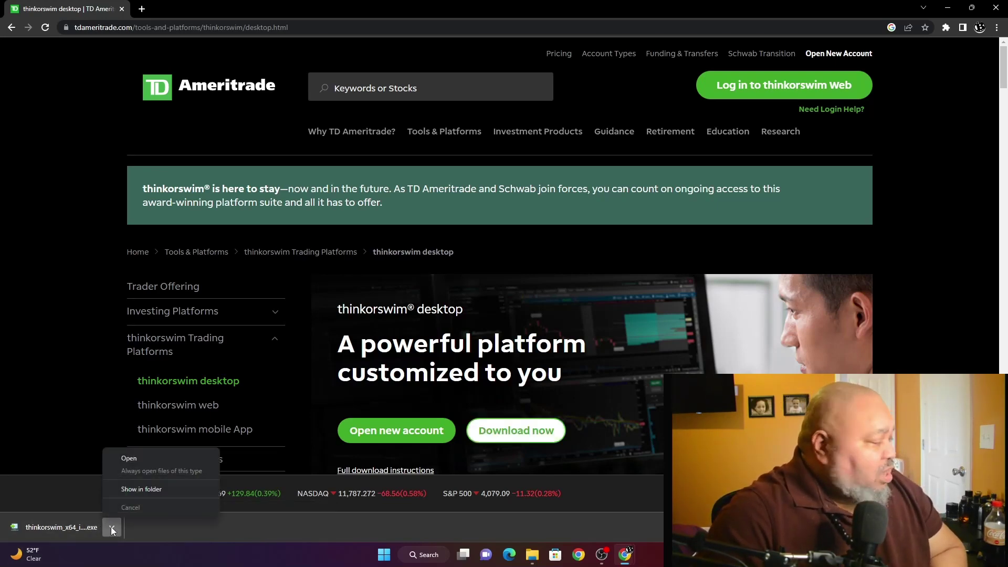
left_click(145, 457)
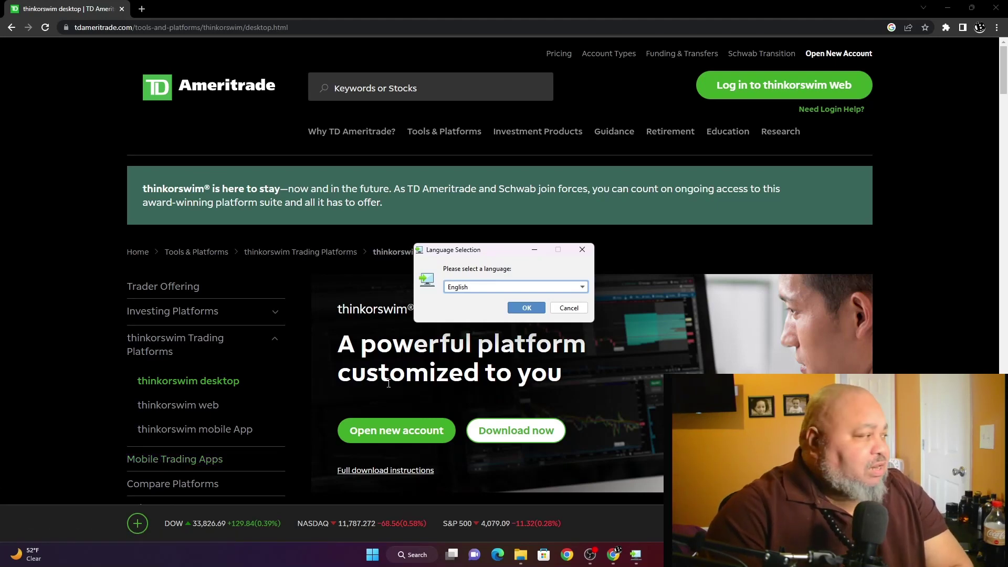
left_click(526, 308)
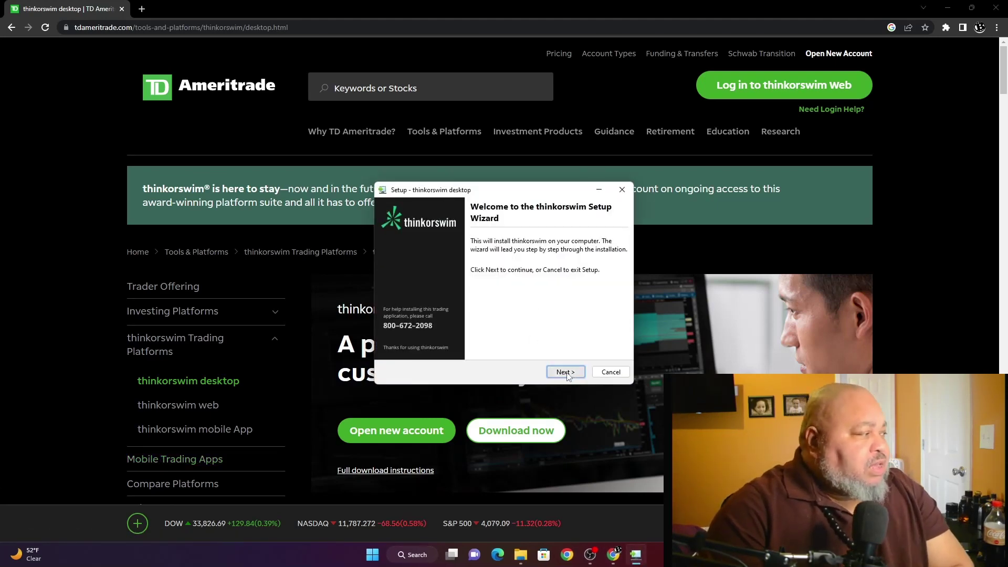
left_click(566, 372)
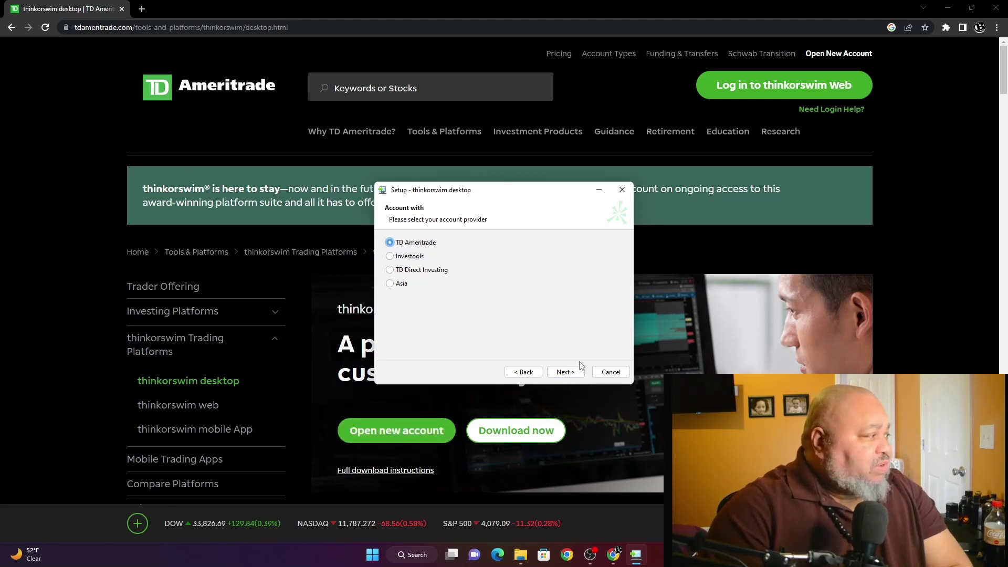
Keep TD Ameritrade, acknowledge the license, and choose installing for the current user only.
left_click(565, 372)
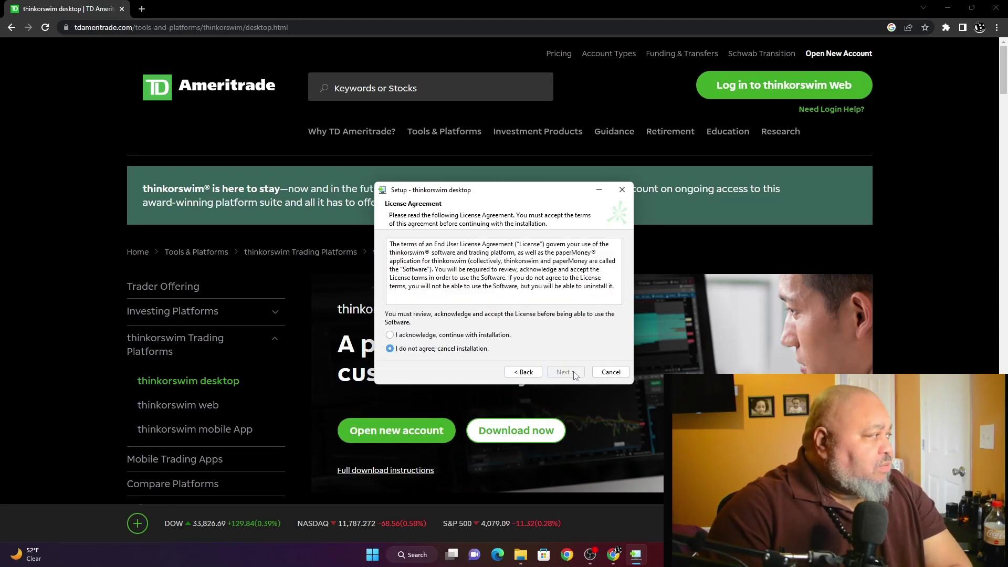
left_click(455, 340)
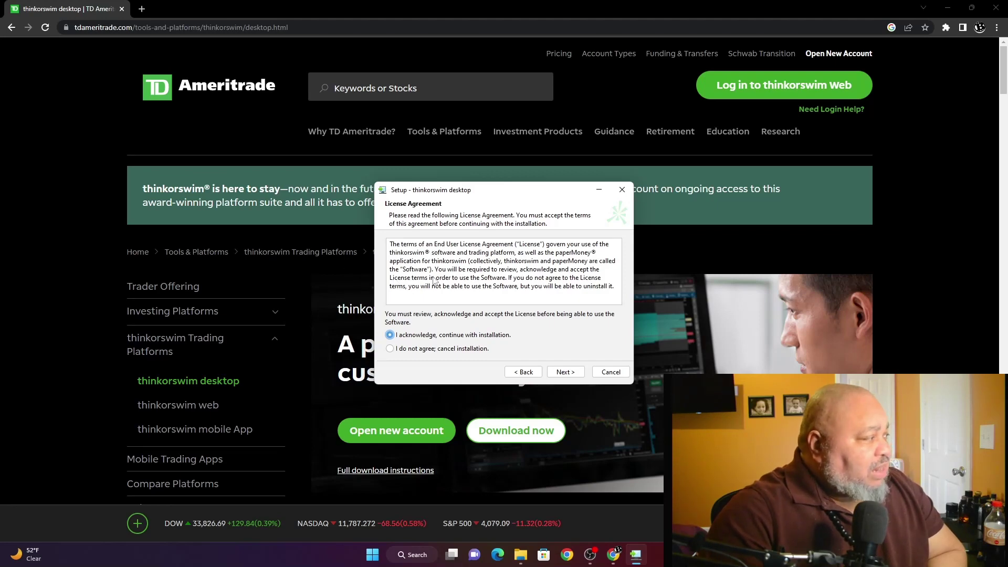
left_click(570, 377)
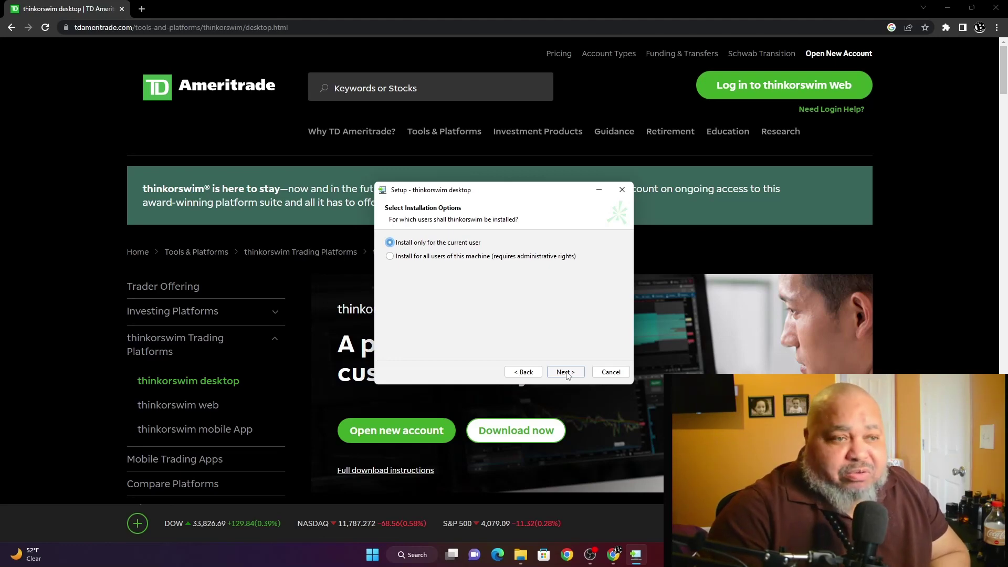
left_click(565, 372)
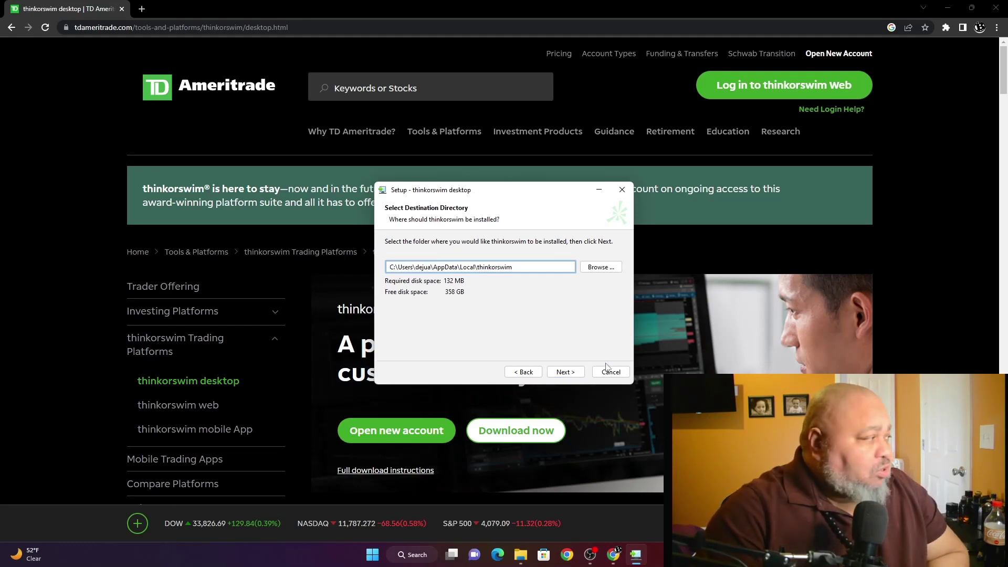
Keep the default folder, skip the desktop icon, add a Quick Launch icon, and install.
left_click(564, 372)
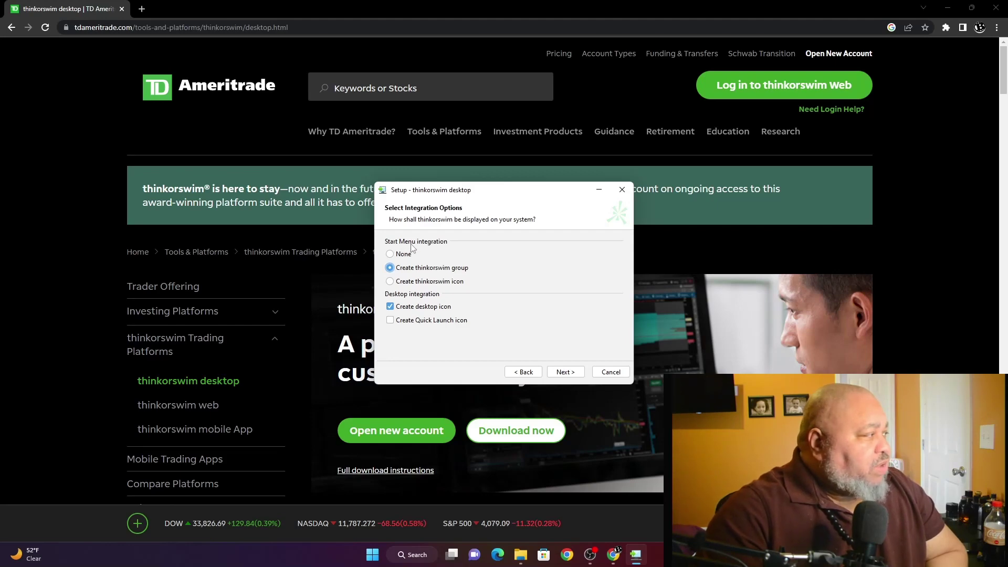
left_click(390, 306)
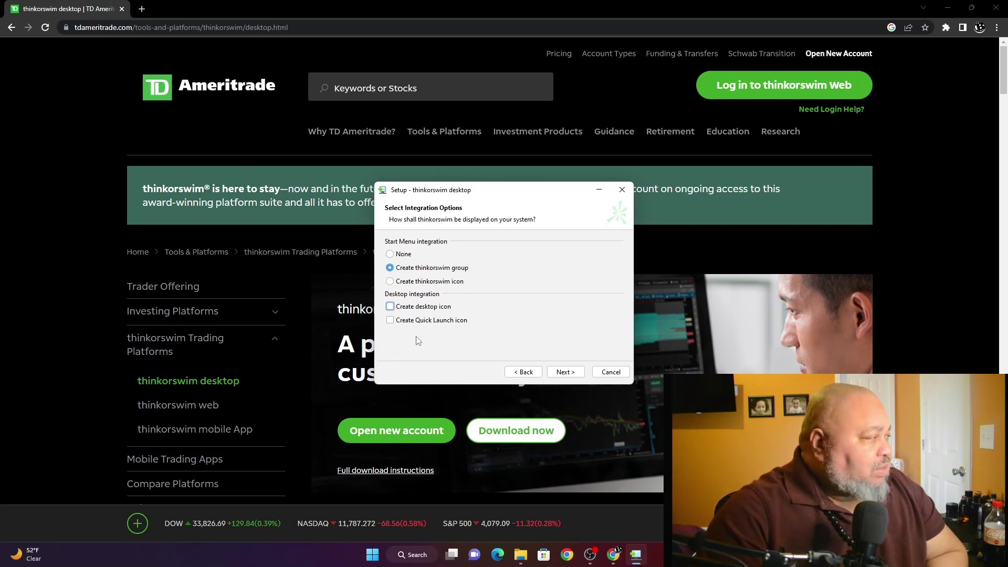
left_click(389, 320)
left_click(390, 320)
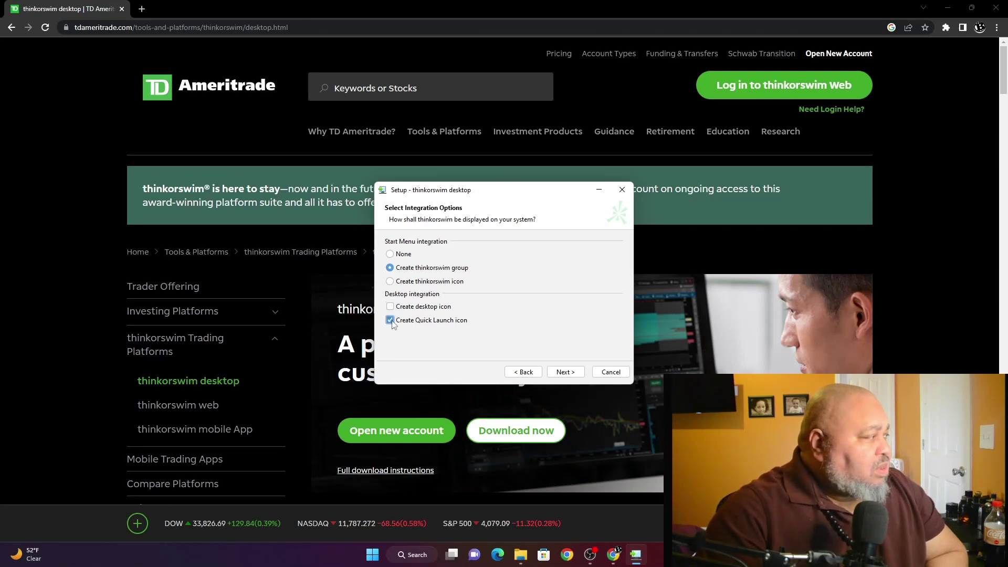
left_click(565, 372)
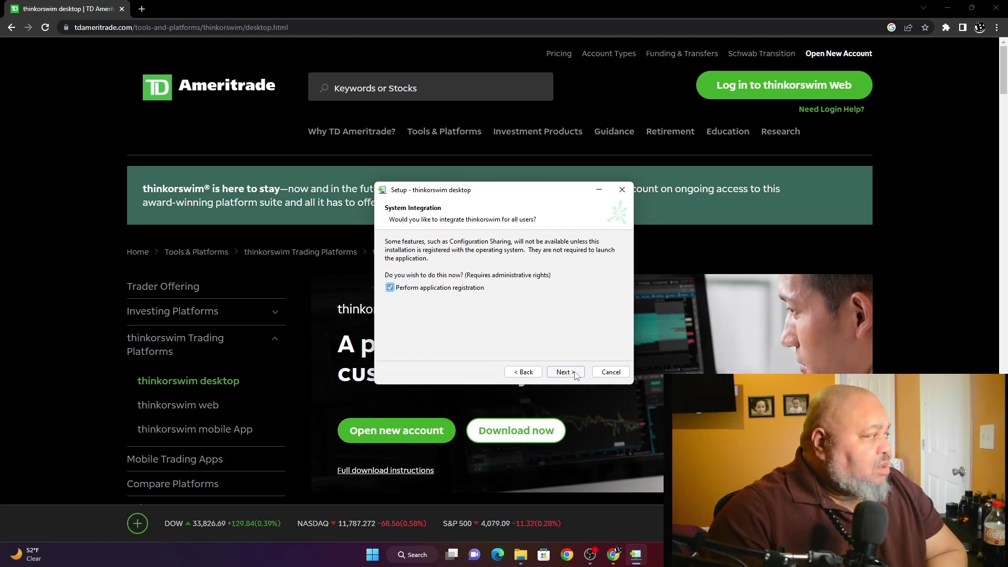
left_click(566, 372)
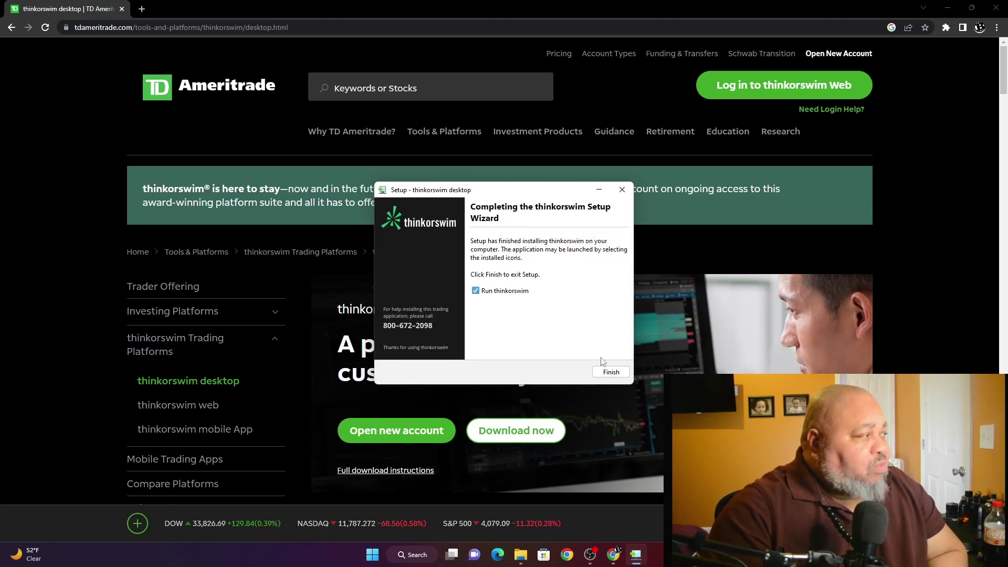
Finish setup to launch thinkorswim, then minimize Chrome so the updater is visible.
left_click(612, 372)
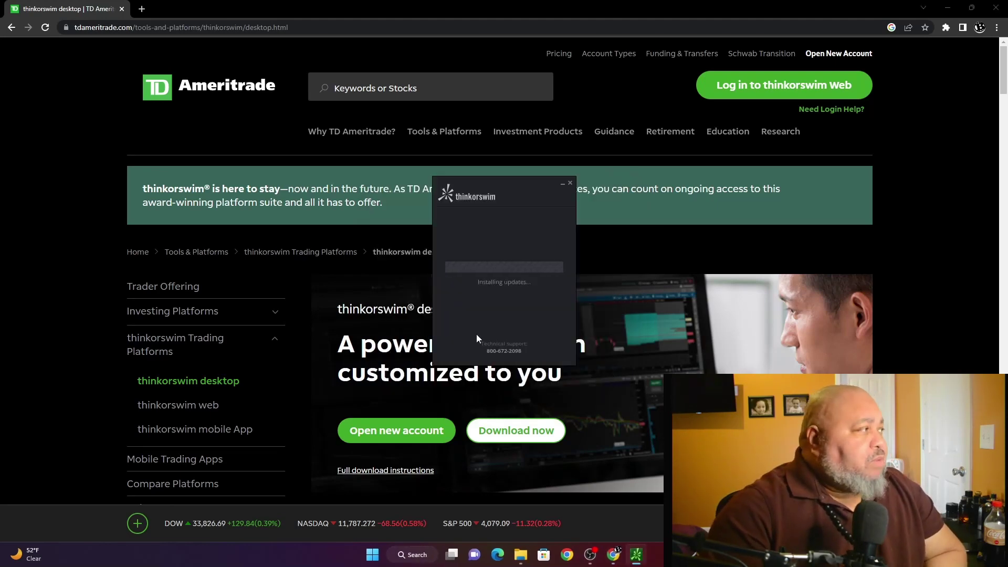
left_click(971, 8)
left_click(889, 98)
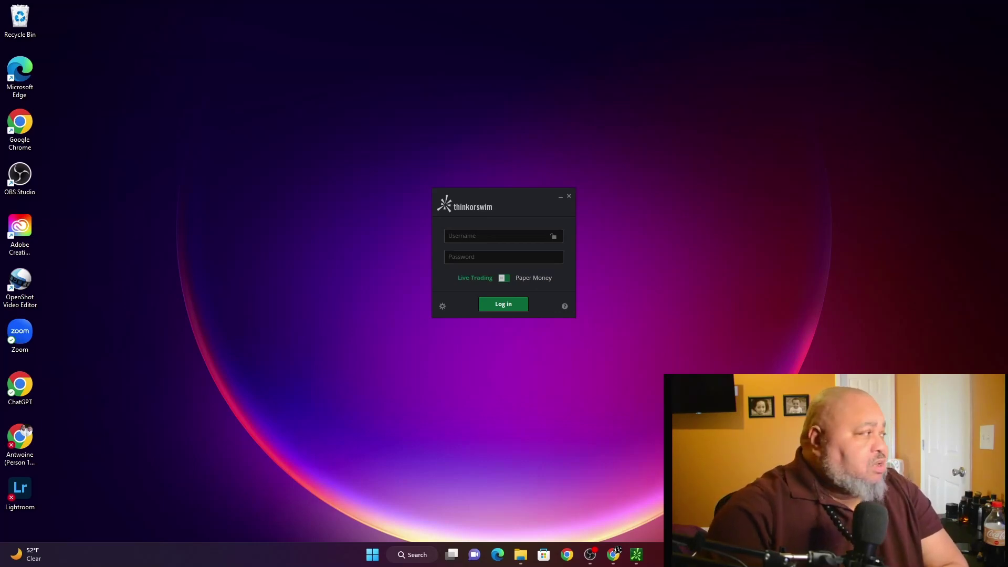
Switch the login window to Paper Money and put the cursor in the Username field.
left_click(504, 276)
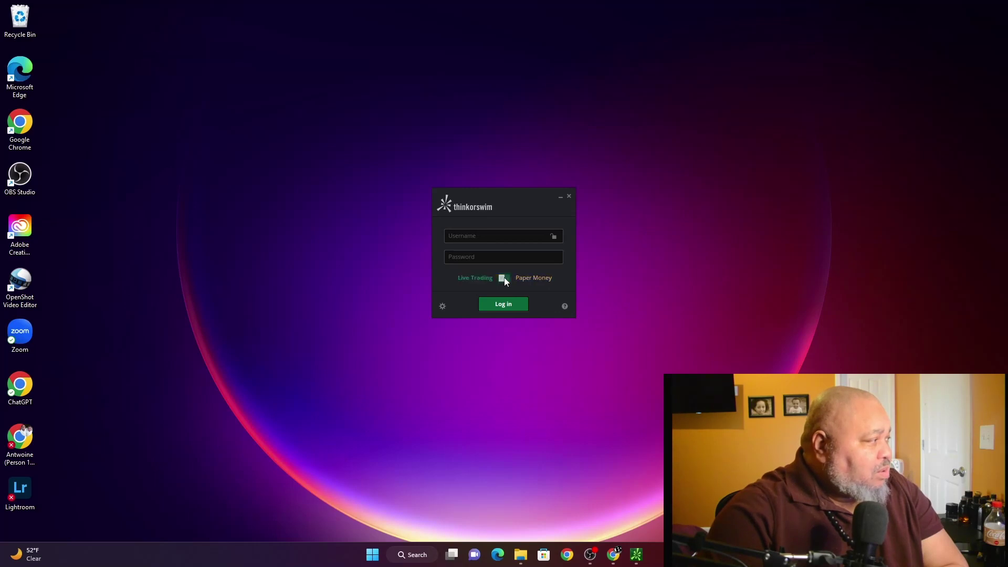
left_click(505, 277)
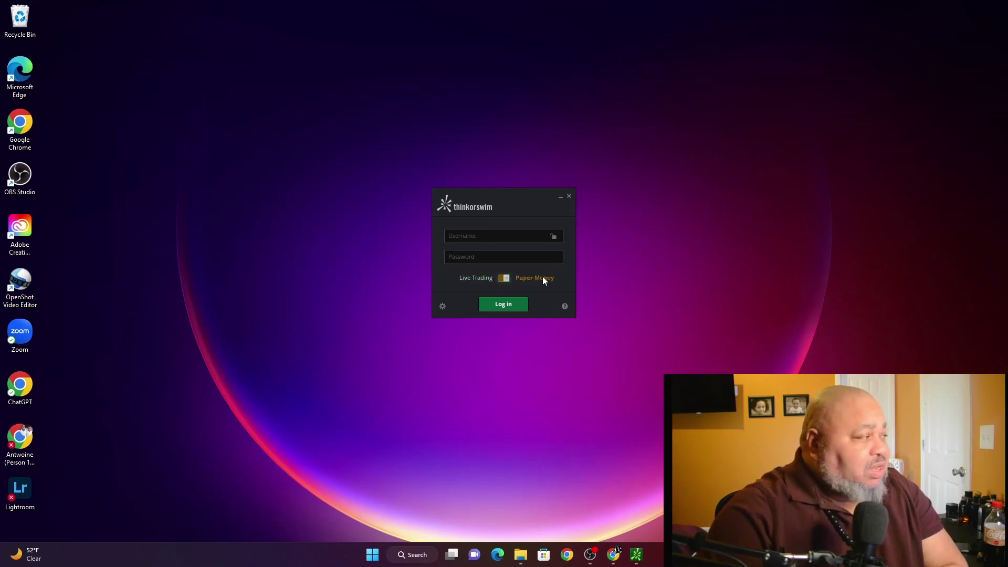
left_click(506, 238)
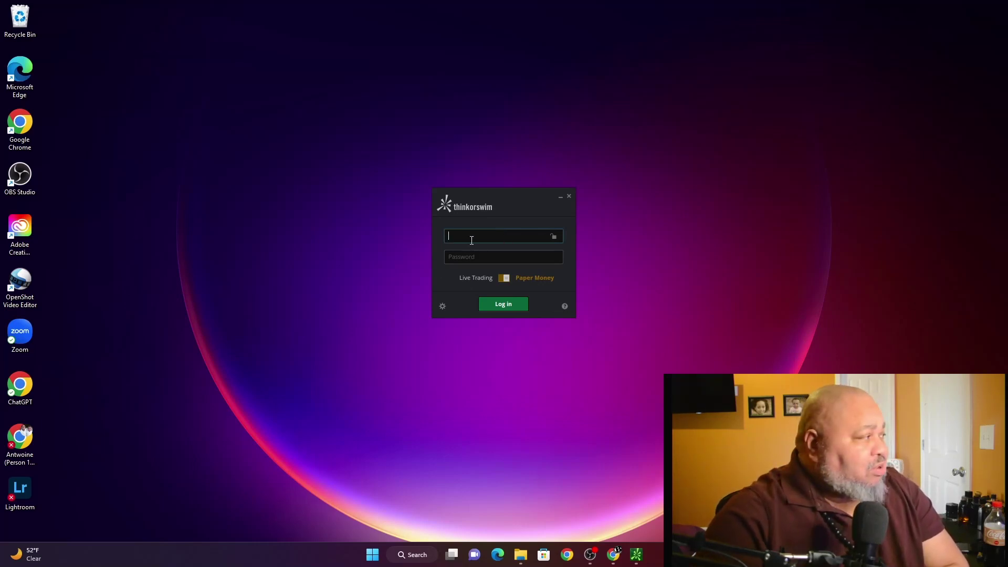